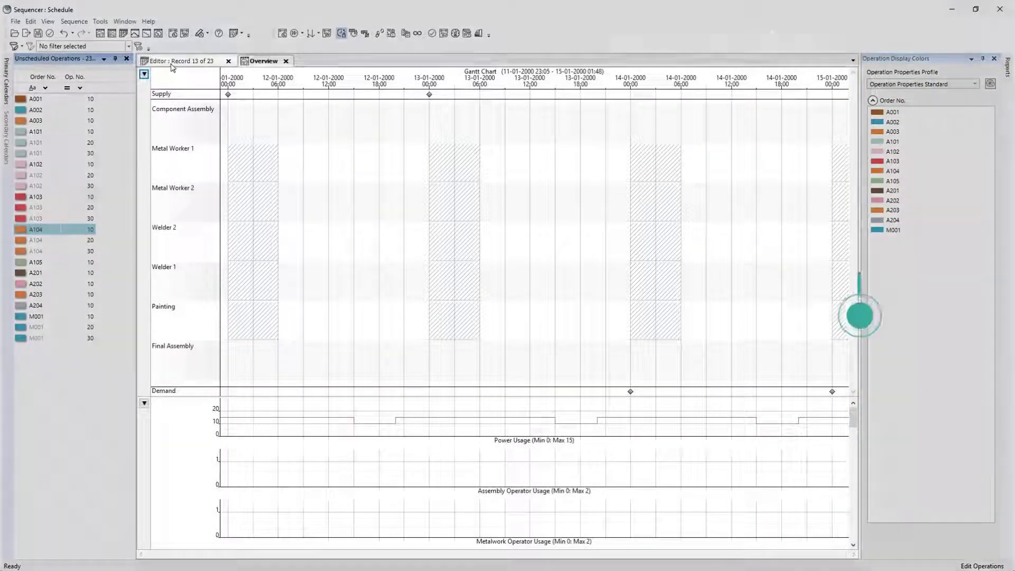
- View the order operations table and inspect order A104's Cut Tubes operation details
{"action": "left_click", "coordinate": [171, 67]}
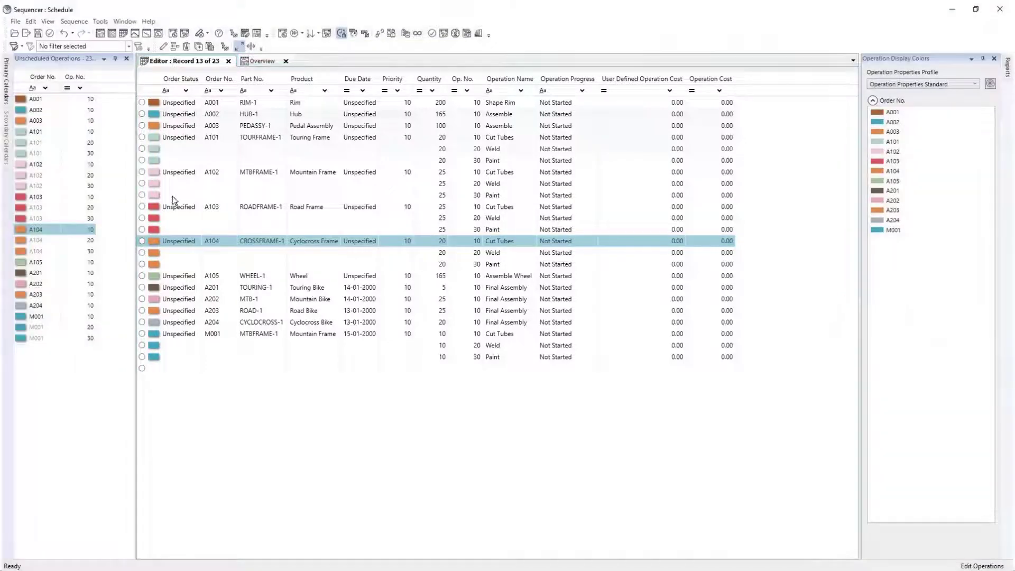
{"action": "double_click", "coordinate": [229, 242]}
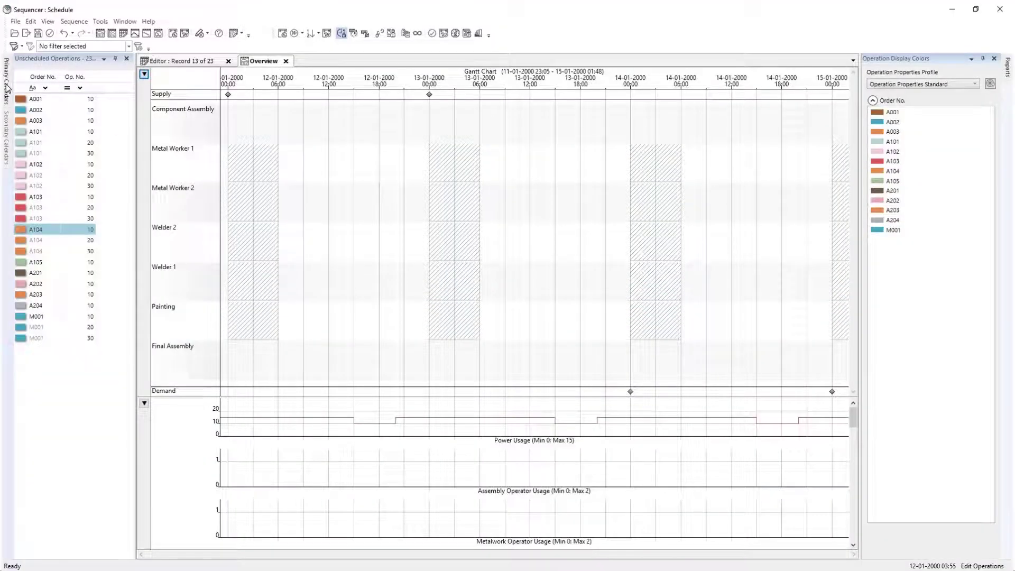
- Assign the Normal Week template to Metal Worker 1's default working-day calendar period
{"action": "left_click", "coordinate": [7, 88]}
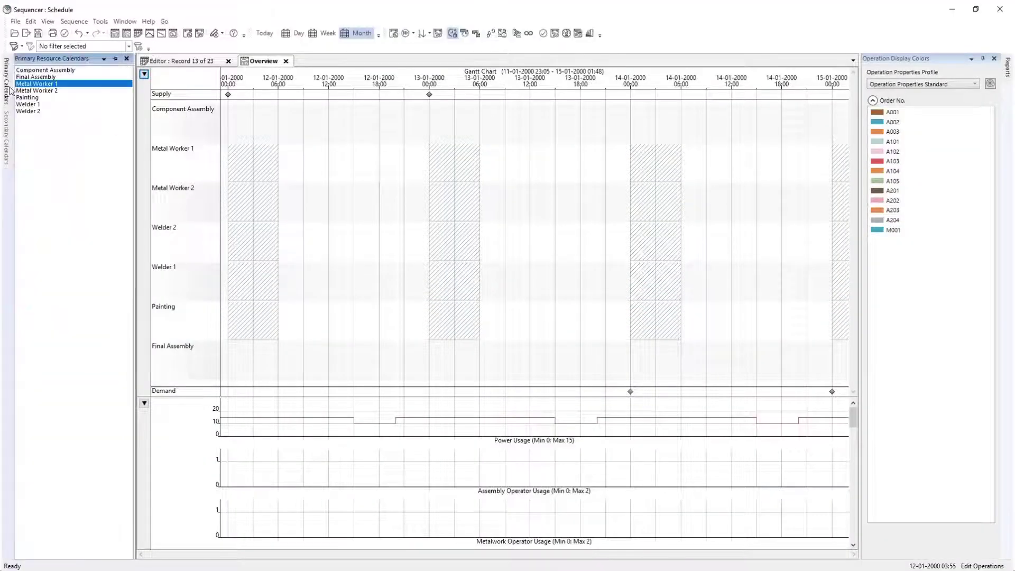
{"action": "double_click", "coordinate": [73, 84]}
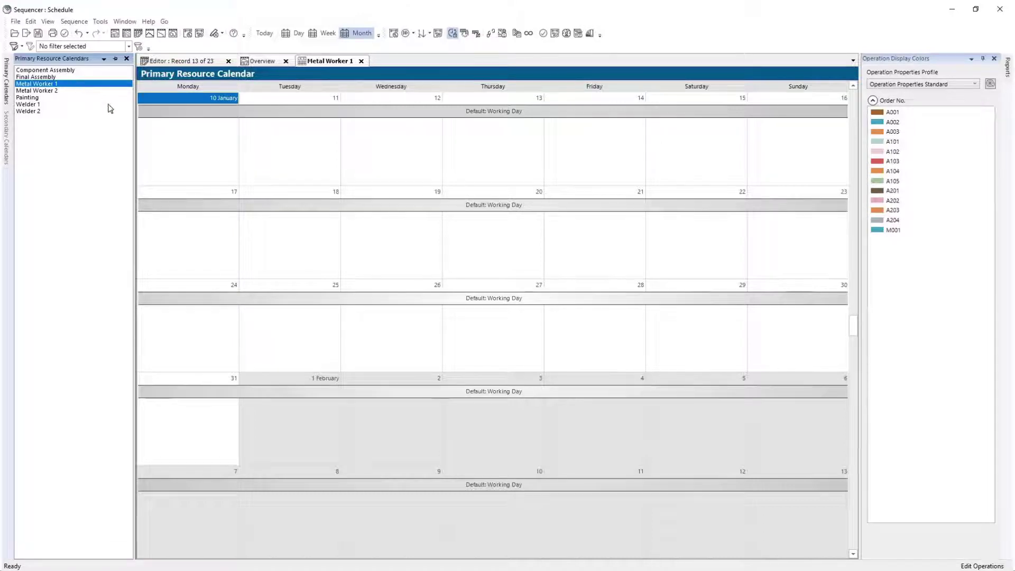
{"action": "double_click", "coordinate": [449, 111]}
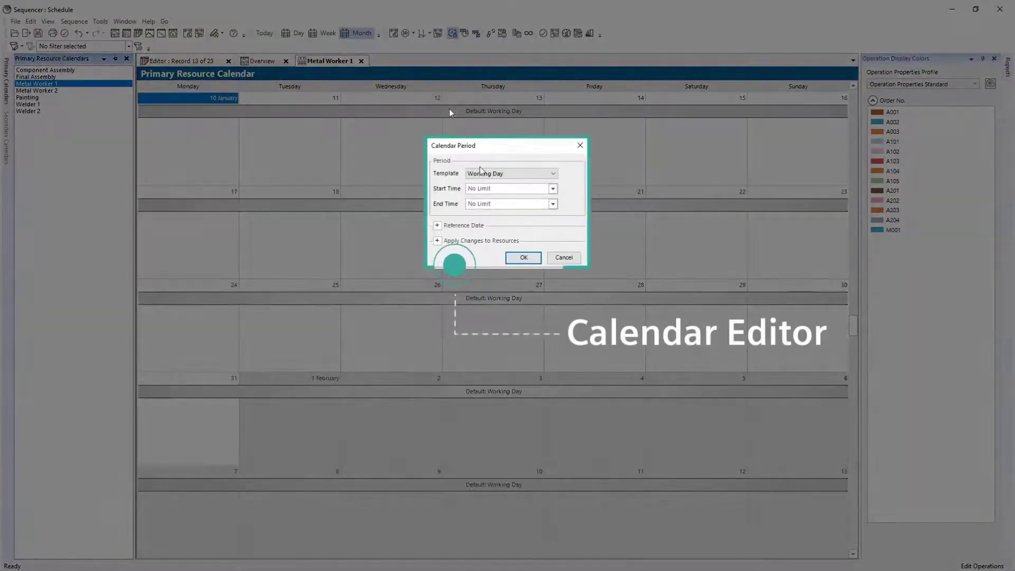
{"action": "left_click", "coordinate": [481, 173]}
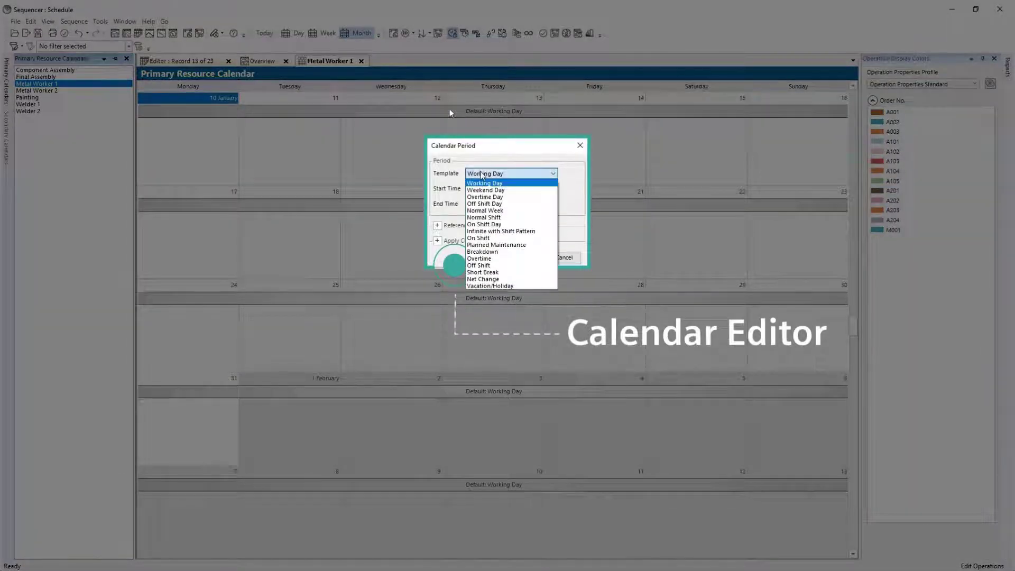
{"action": "left_click", "coordinate": [485, 210]}
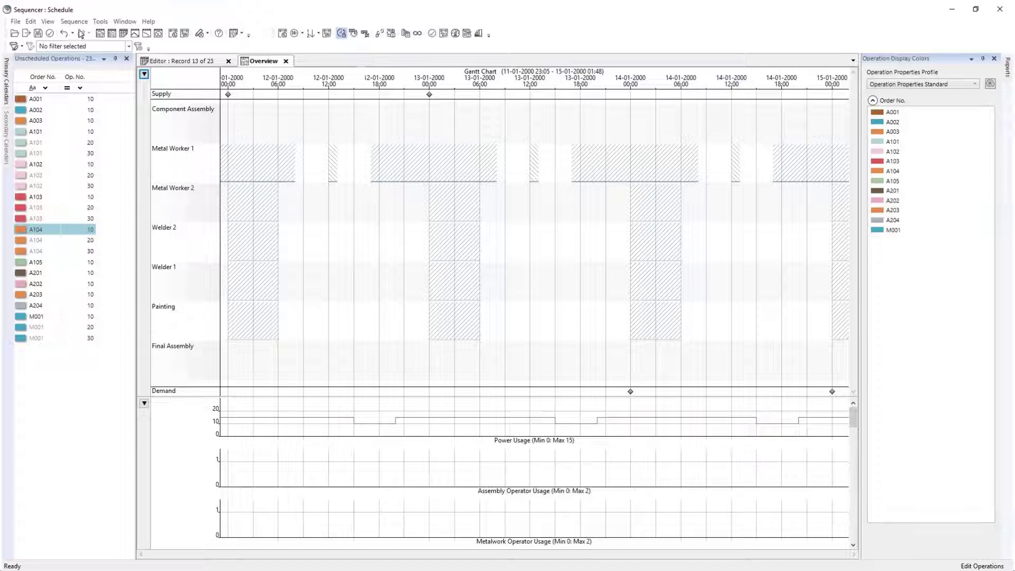
- Forward-sequence all orders by due date and run the validation check on the schedule
{"action": "left_click", "coordinate": [73, 21]}
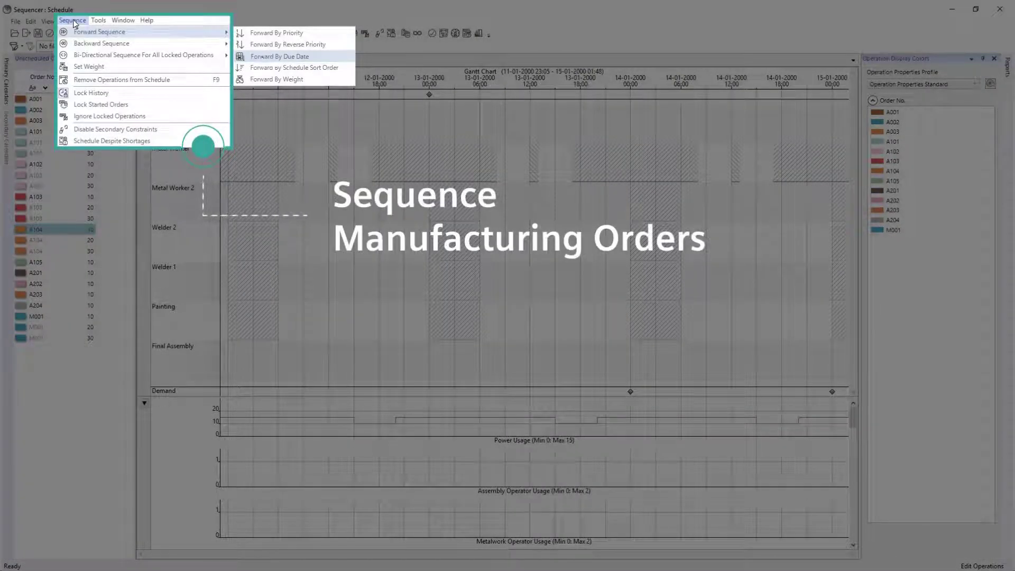
{"action": "left_click", "coordinate": [323, 57]}
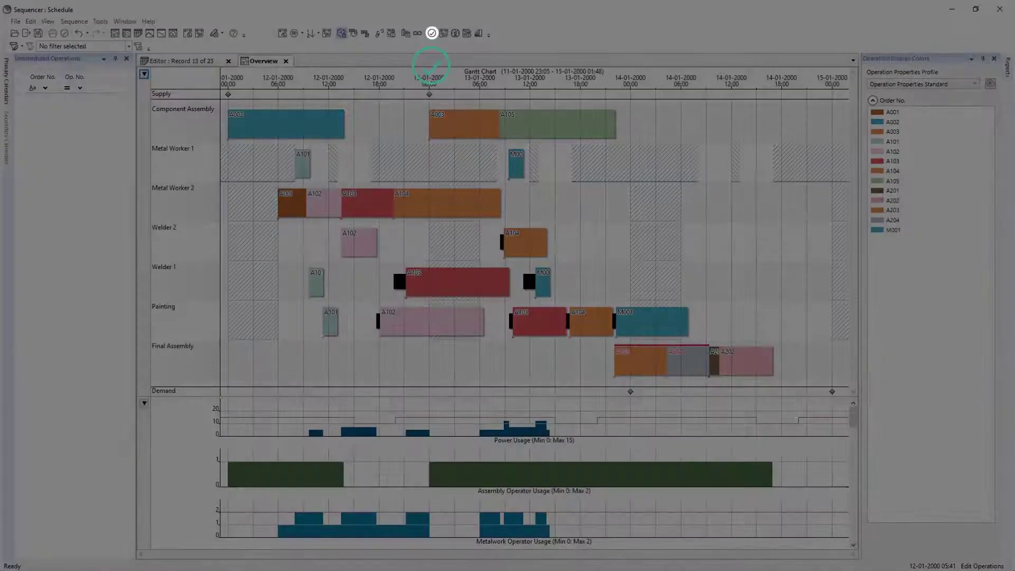
{"action": "left_click", "coordinate": [432, 32]}
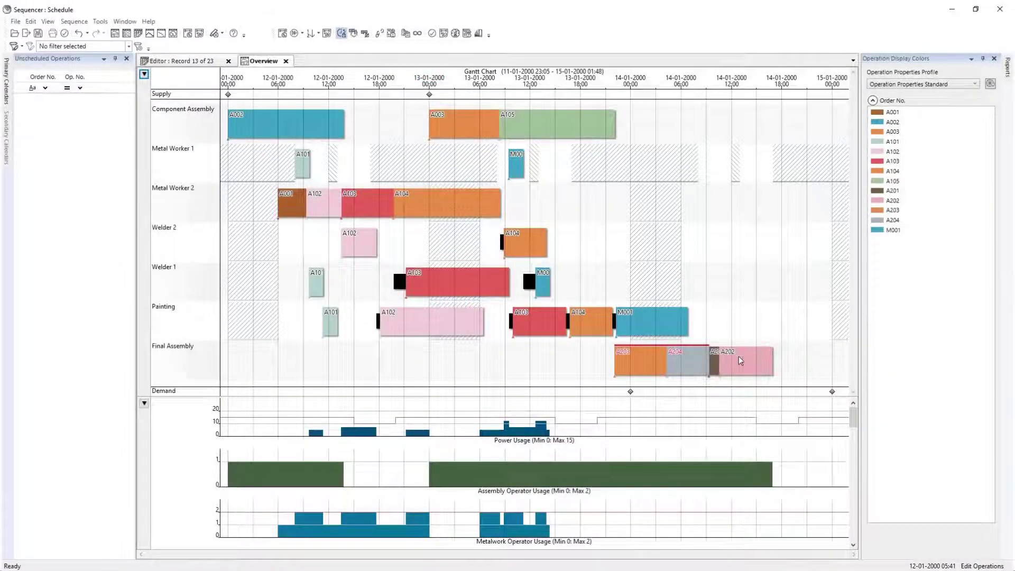
{"action": "right_click", "coordinate": [737, 360]}
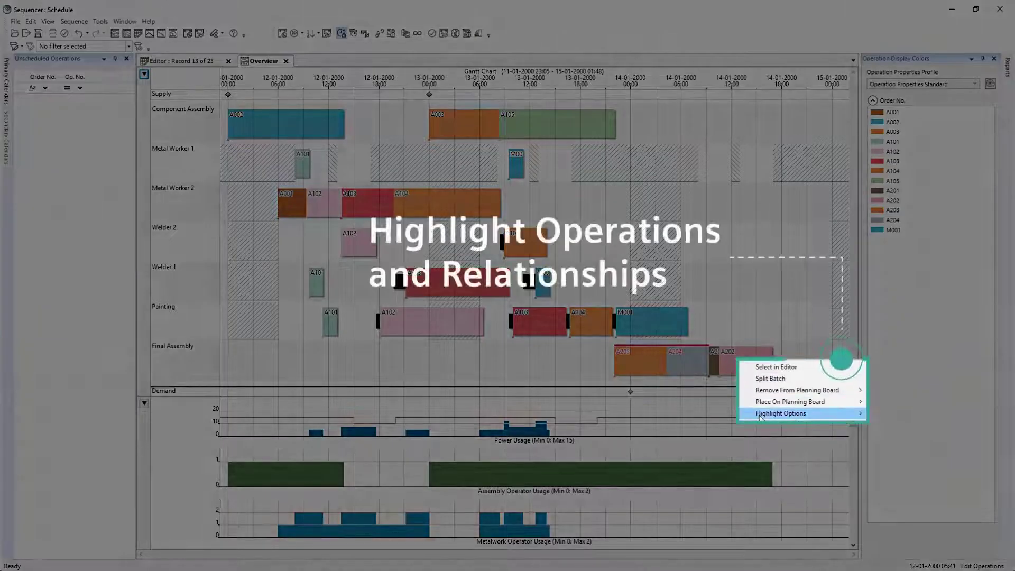
{"action": "mouse_move", "coordinate": [781, 413]}
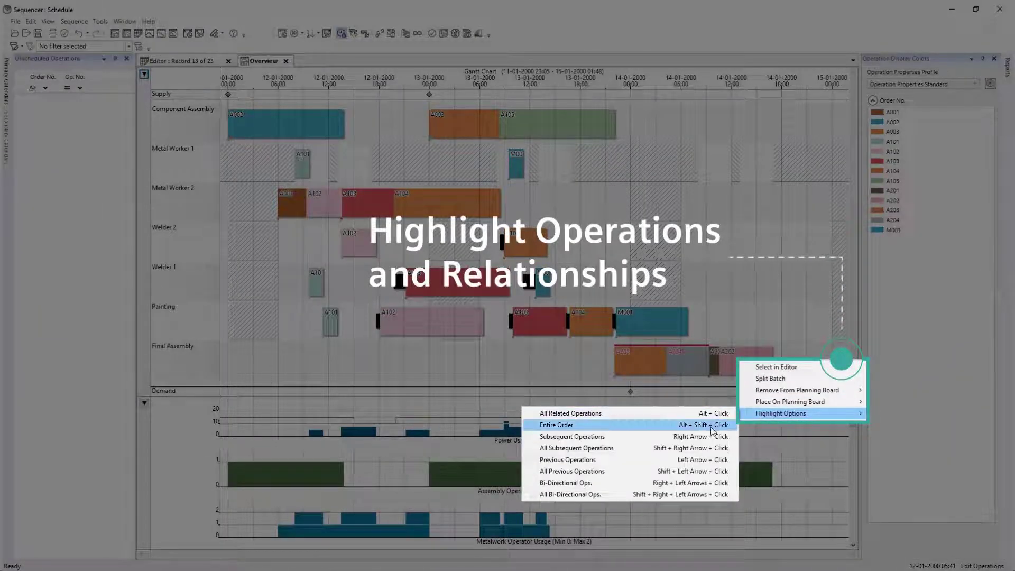
{"action": "left_click", "coordinate": [695, 472]}
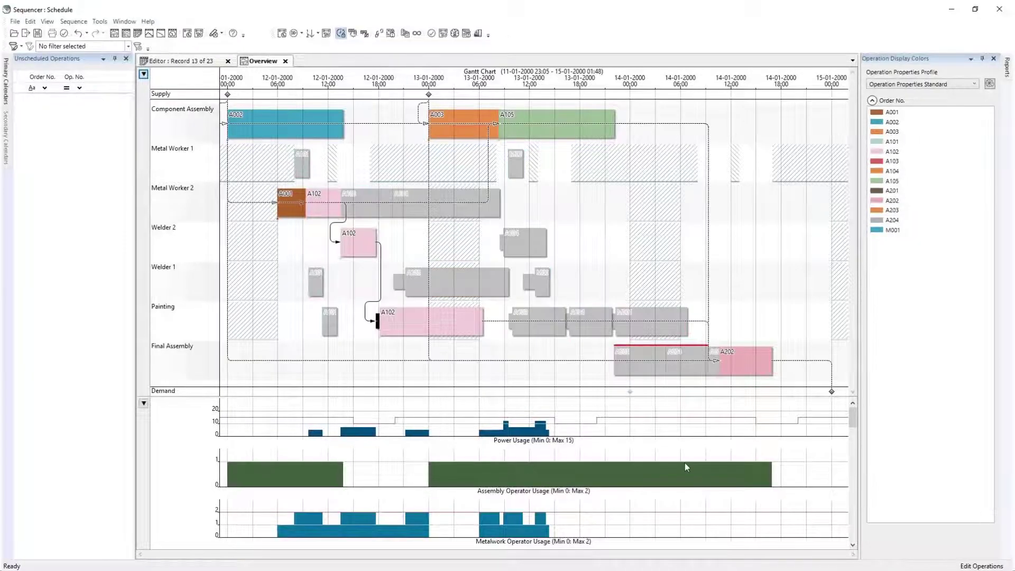
{"action": "left_click", "coordinate": [548, 374]}
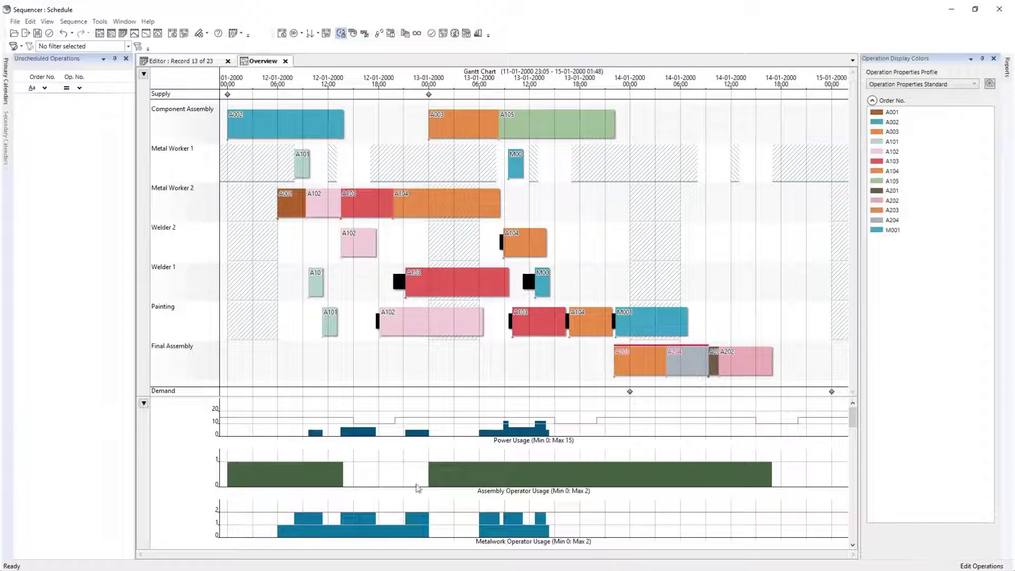
{"action": "mouse_move", "coordinate": [279, 532]}
{"action": "left_mouse_down"}
{"action": "mouse_move", "coordinate": [544, 542]}
{"action": "mouse_move", "coordinate": [412, 481]}
{"action": "mouse_move", "coordinate": [543, 481]}
{"action": "left_mouse_up"}
- Switch the lower pane to Utilization grids and review the schedule statistics
{"action": "left_click", "coordinate": [143, 403]}
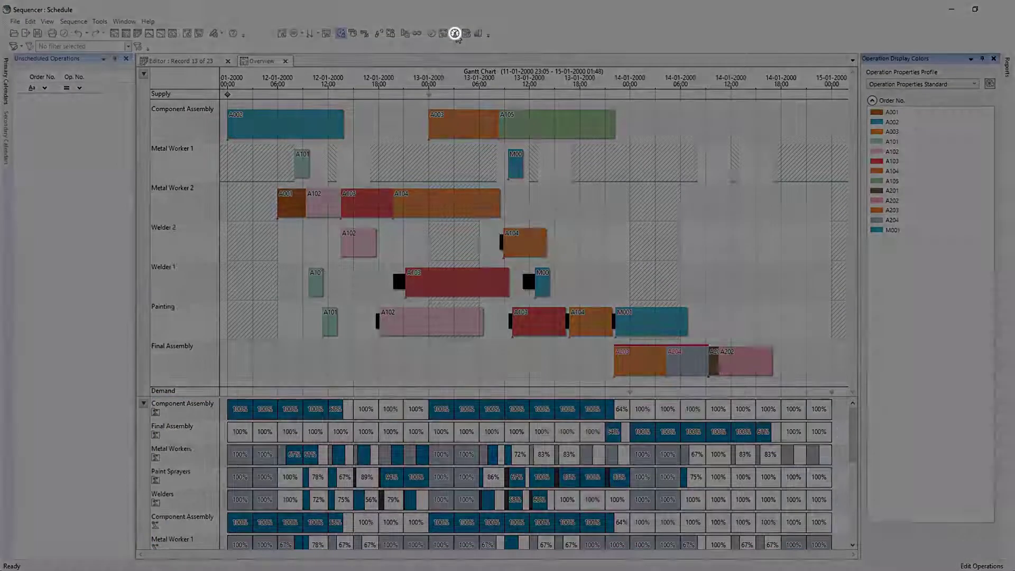
{"action": "left_click", "coordinate": [455, 34]}
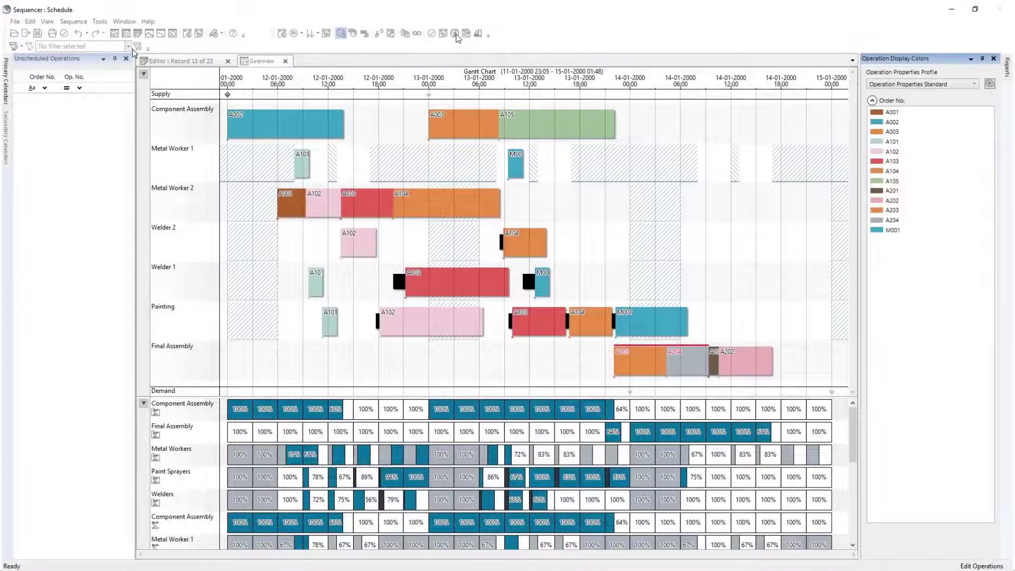
- Filter the schedule to show only [Late Orders]
{"action": "left_click", "coordinate": [127, 46]}
{"action": "left_click", "coordinate": [37, 118]}
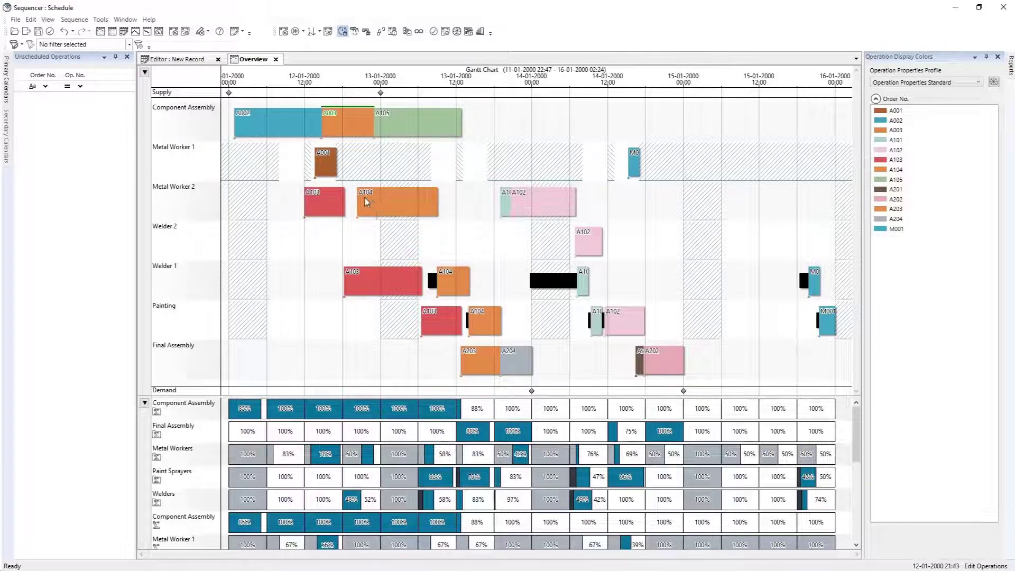
- Drag operation A104 from Metal Worker 2 onto Metal Worker 1 at its new time slot
{"action": "left_click_drag", "start_coordinate": [366, 201], "coordinate": [340, 161]}
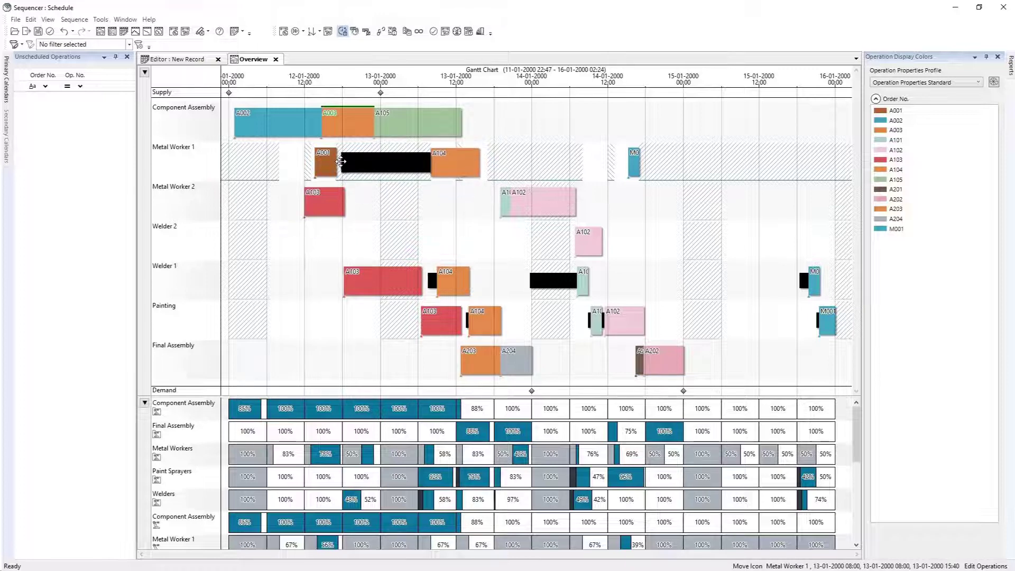
{"action": "left_click_drag", "start_coordinate": [340, 161], "coordinate": [333, 164]}
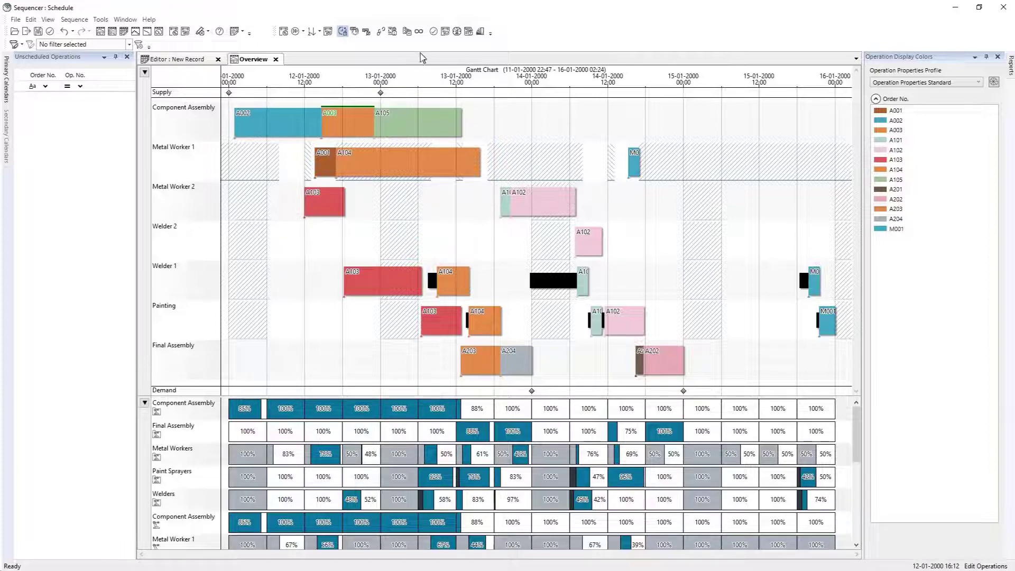
- Validate the schedule after the manual move, raising the A104 overlap warning
{"action": "left_click", "coordinate": [433, 31]}
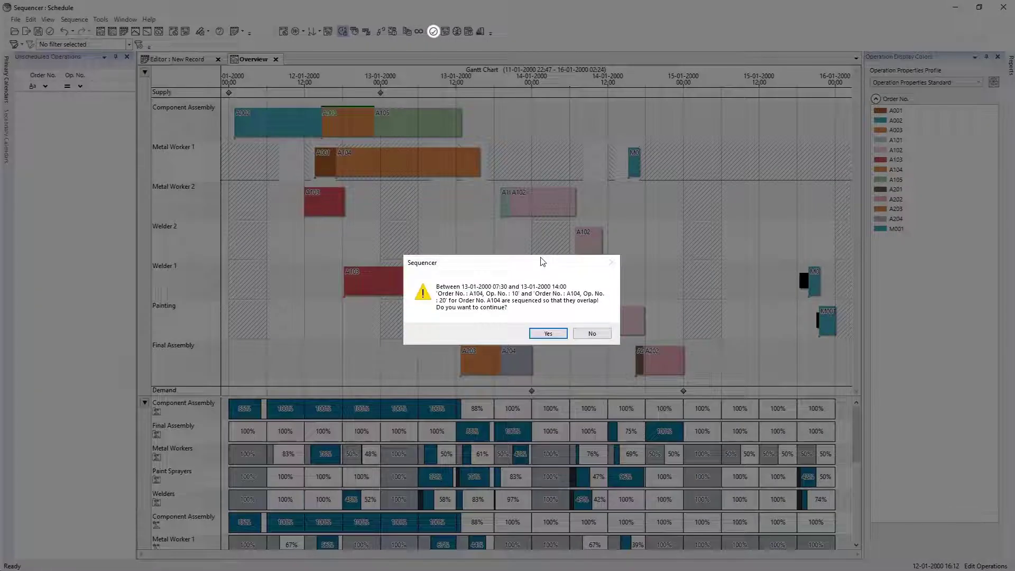